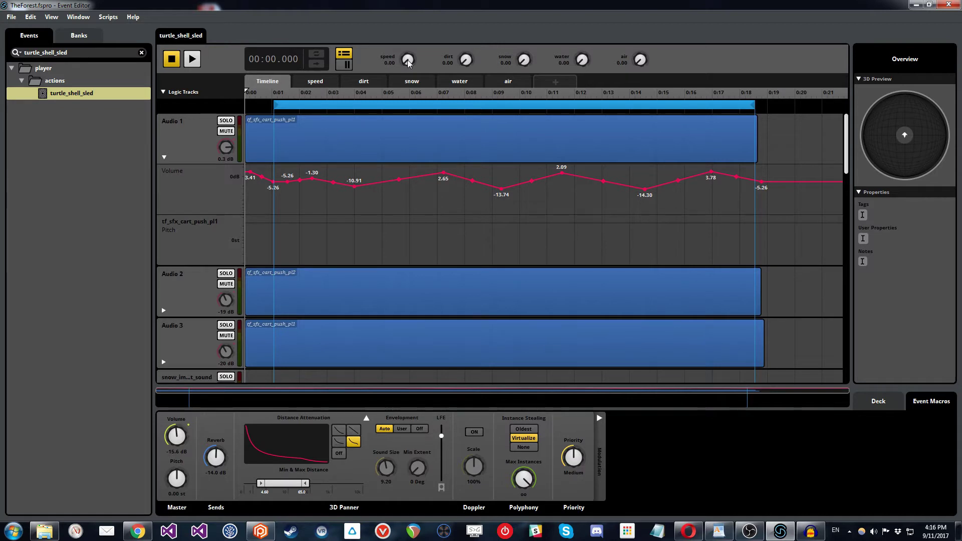
- Raise speed to full and start the turtle_shell_sled event playing
drag(409, 61, 408, 80)
click(193, 59)
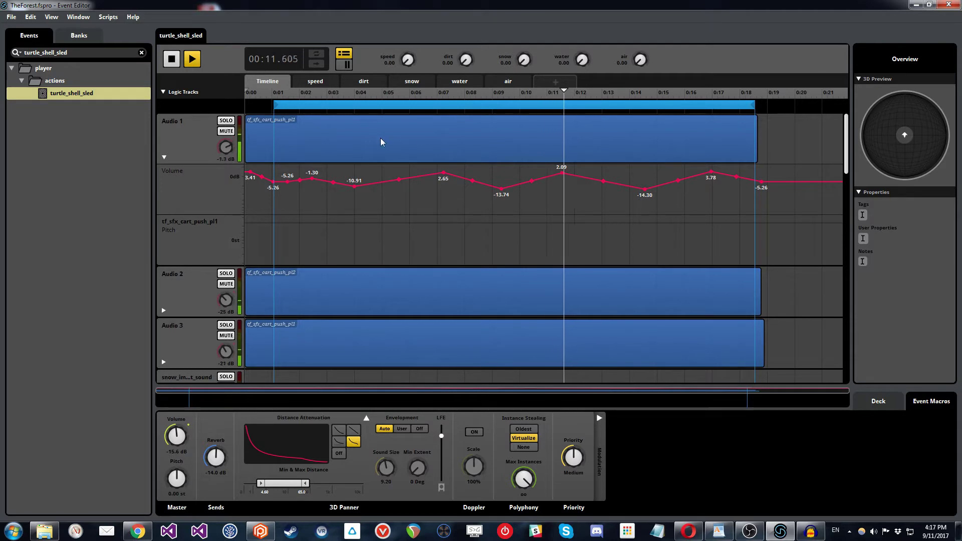
- Show the speed sheet's Wind, Flaps and Master automation, sweep speed up and down, then stop
click(314, 82)
scroll(209, 208, down, 15)
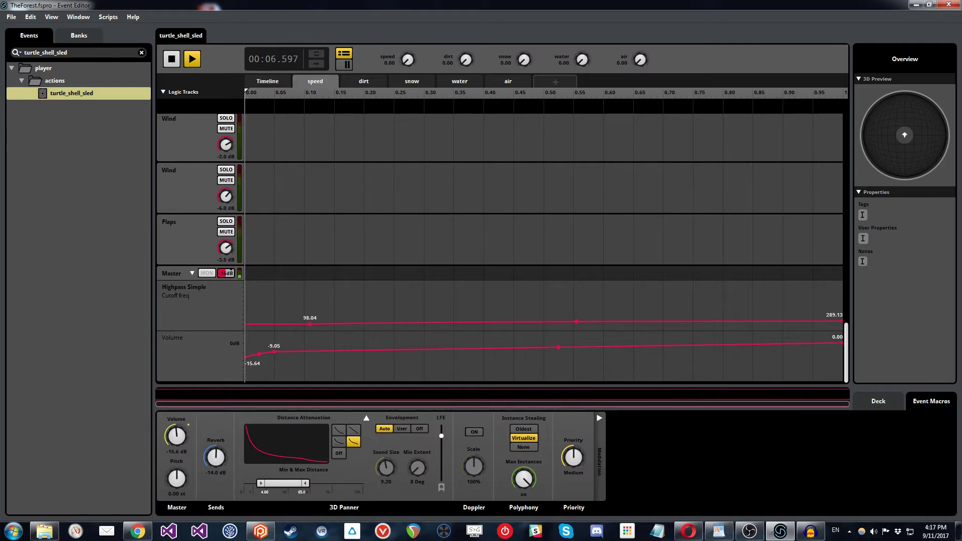
drag(408, 60, 408, 4)
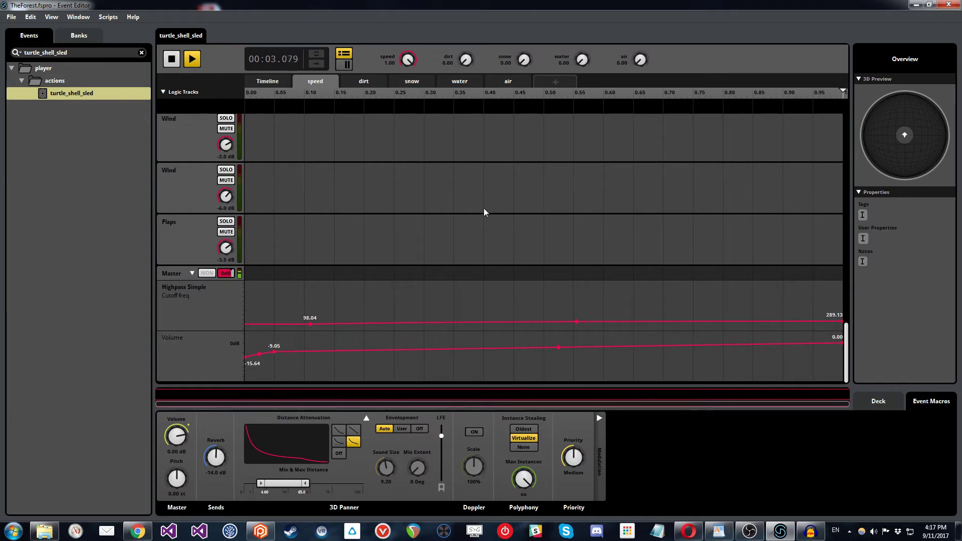
drag(402, 64, 403, 105)
click(171, 59)
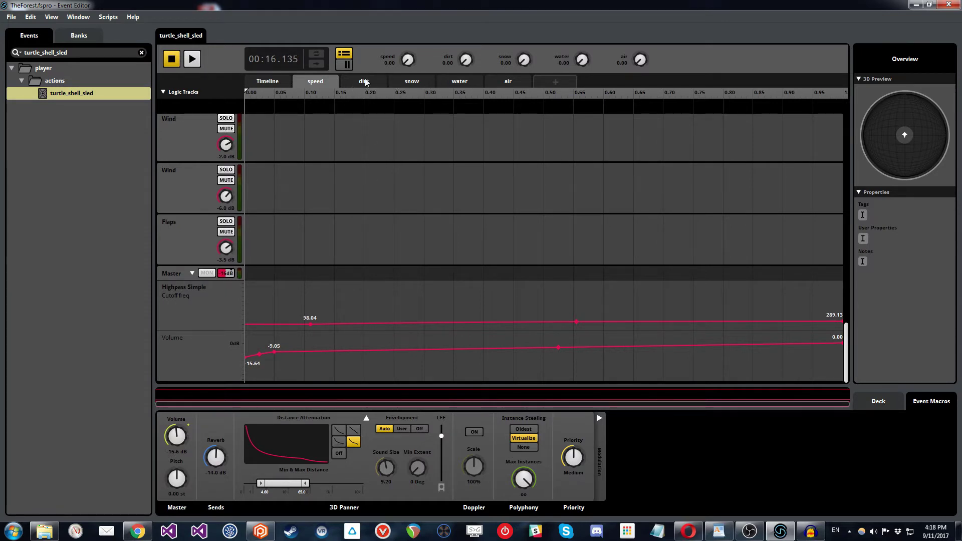
- Show the snow sheet's impact and scatterer tracks zoomed to the full snow range, and set speed to 1.00
click(412, 82)
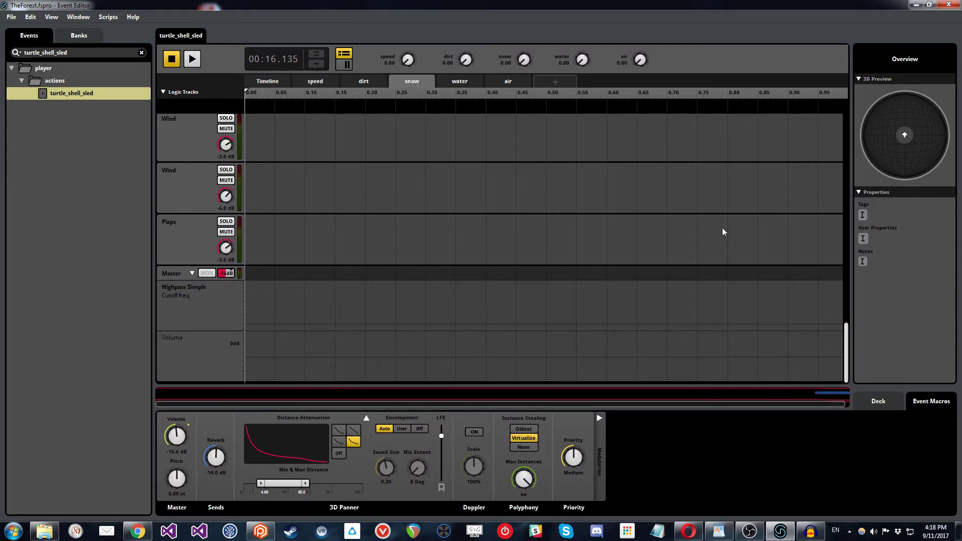
drag(846, 353, 840, 282)
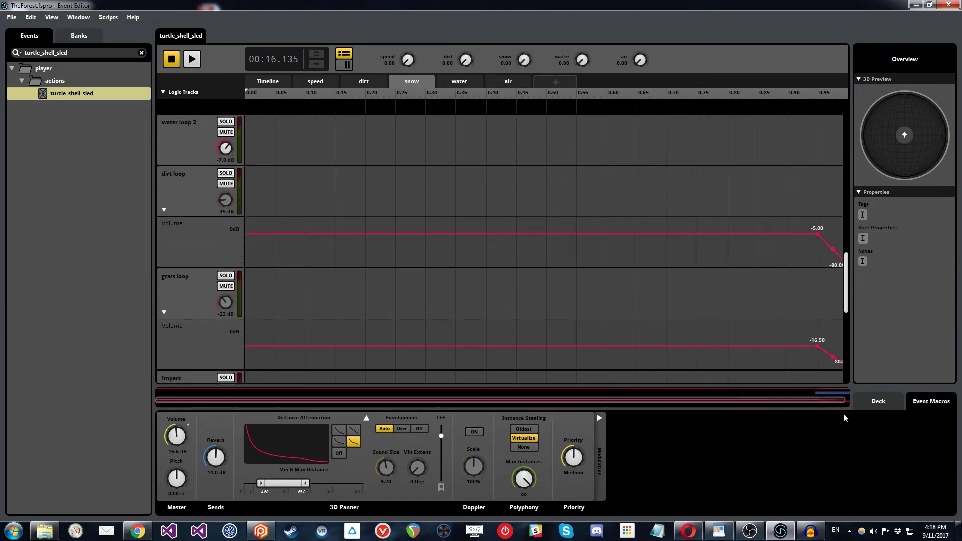
drag(845, 400, 851, 399)
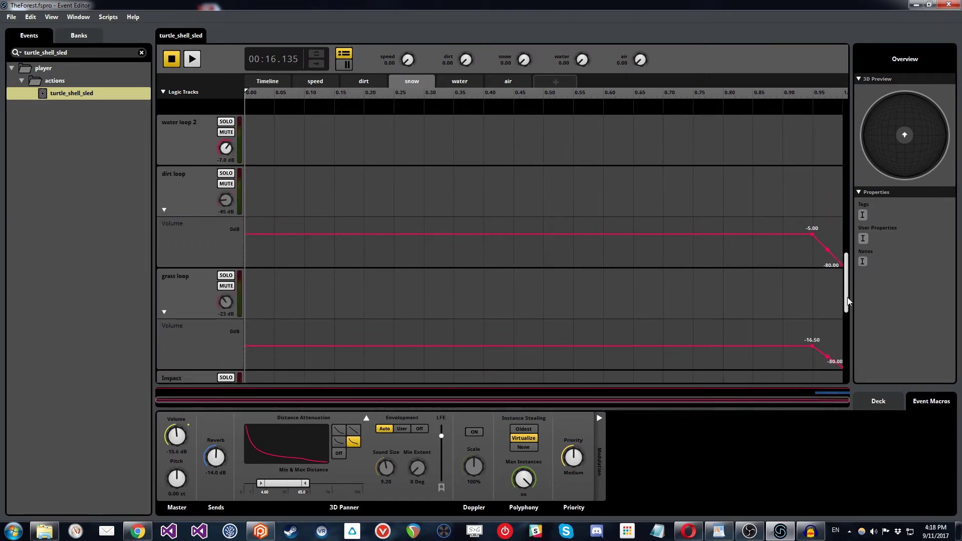
drag(847, 296, 856, 208)
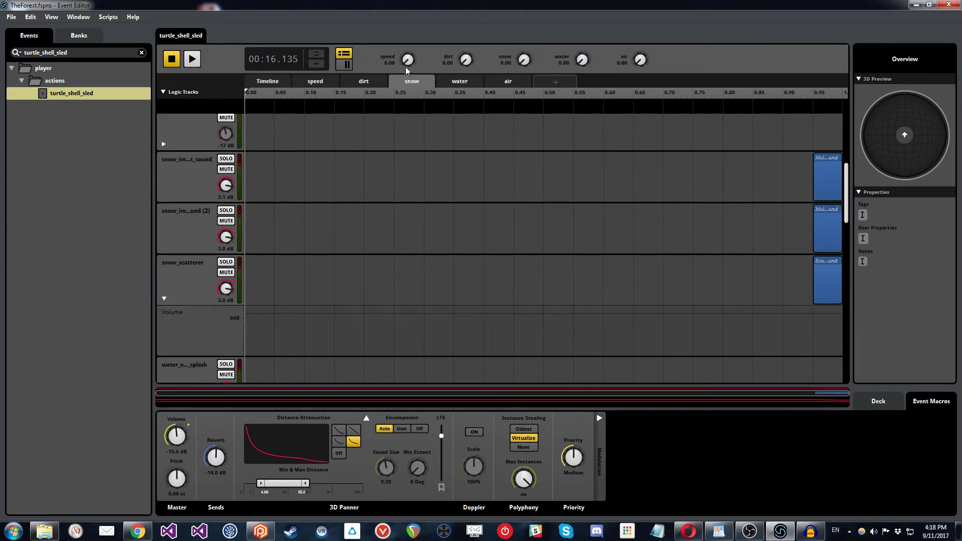
drag(407, 63, 399, 71)
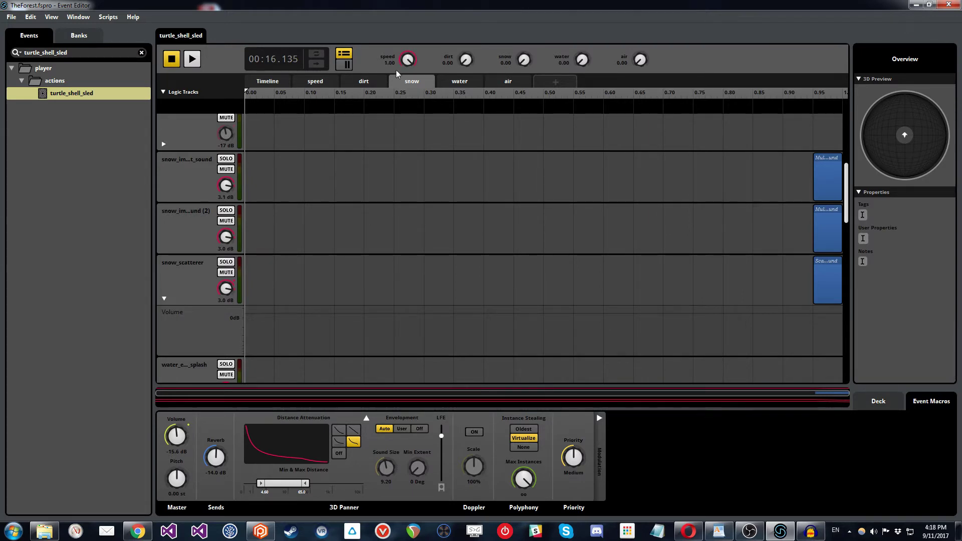
click(192, 59)
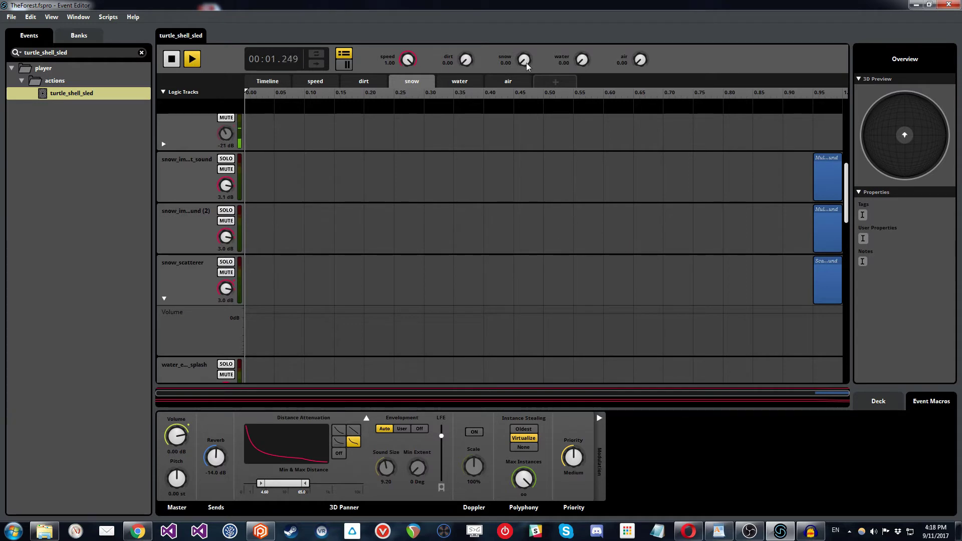
mouse_move(527, 59)
mouse_down()
mouse_move(527, 5)
mouse_move(523, 60)
mouse_up()
- Stop the turtle_shell_sled playback, keeping speed at 1.00
click(172, 60)
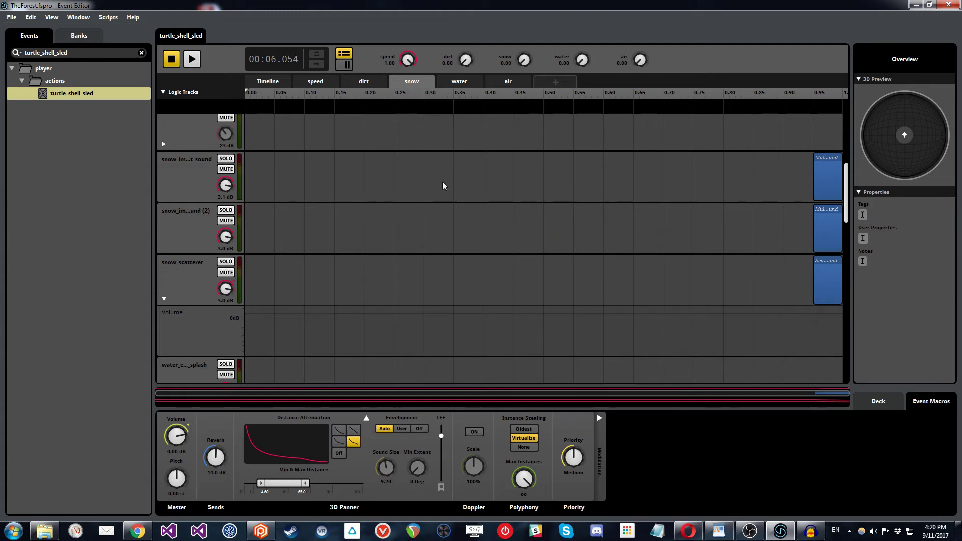
- Show the air parameter's Impact, Wind and Flaps tracks and start playback
click(512, 85)
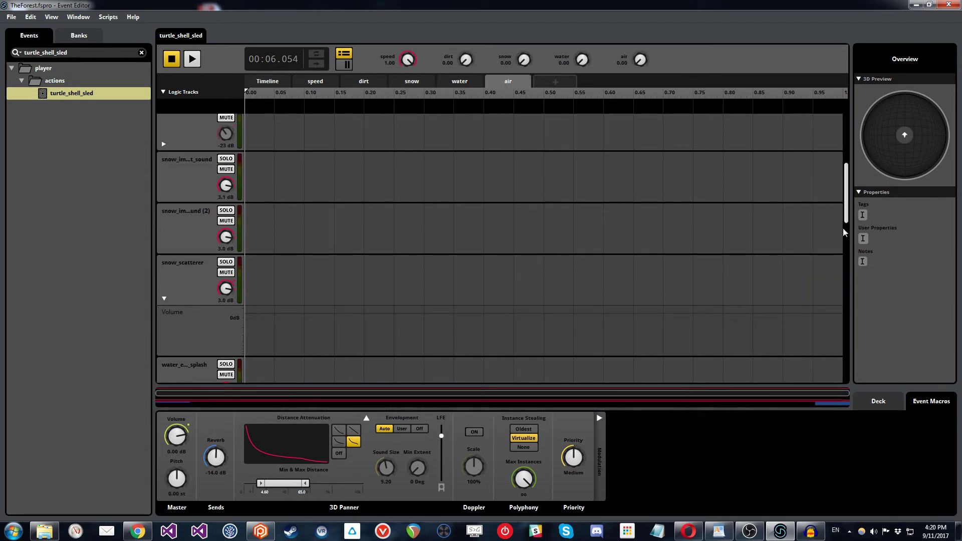
drag(847, 185, 847, 328)
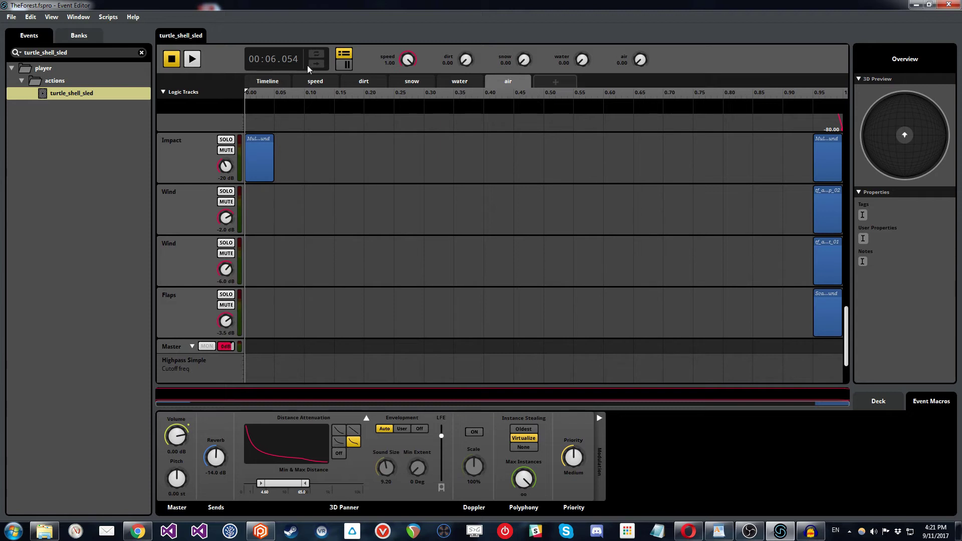
click(191, 59)
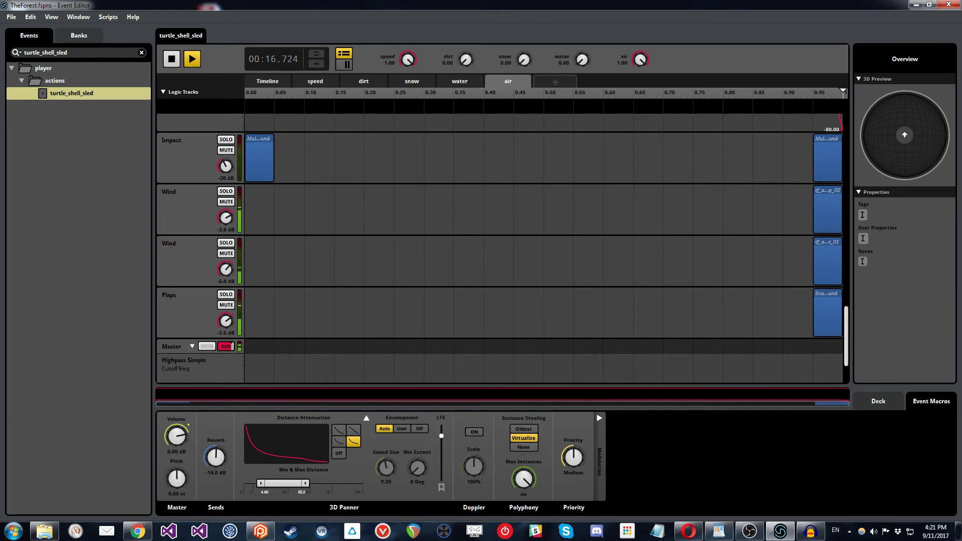
- Swing air repeatedly between 0.00 and 1.00 while the event plays
drag(637, 62, 636, 63)
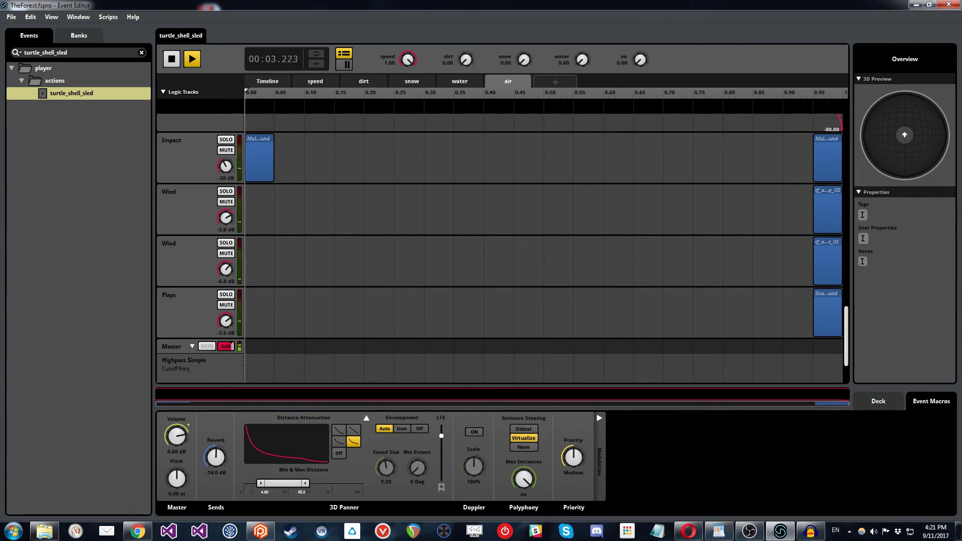
drag(637, 63, 637, 55)
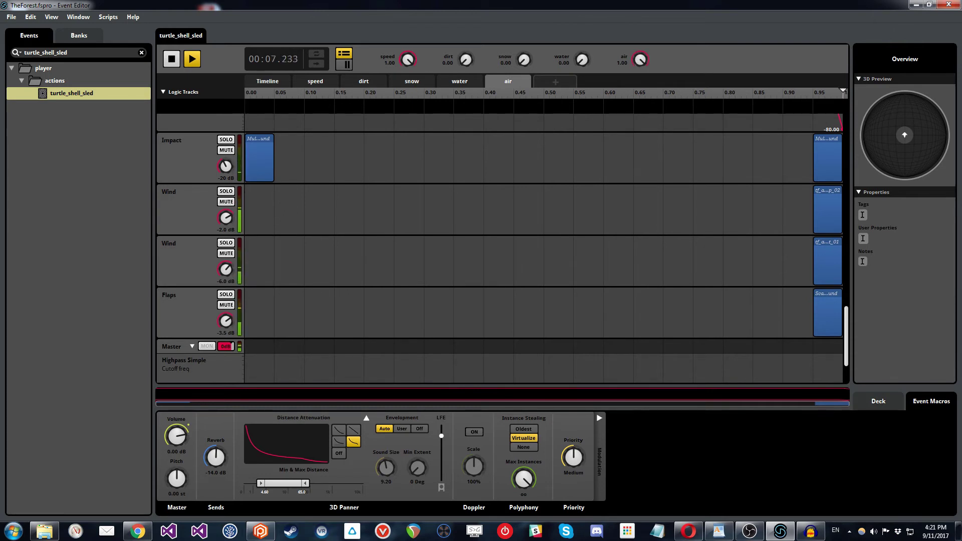
drag(639, 55, 639, 62)
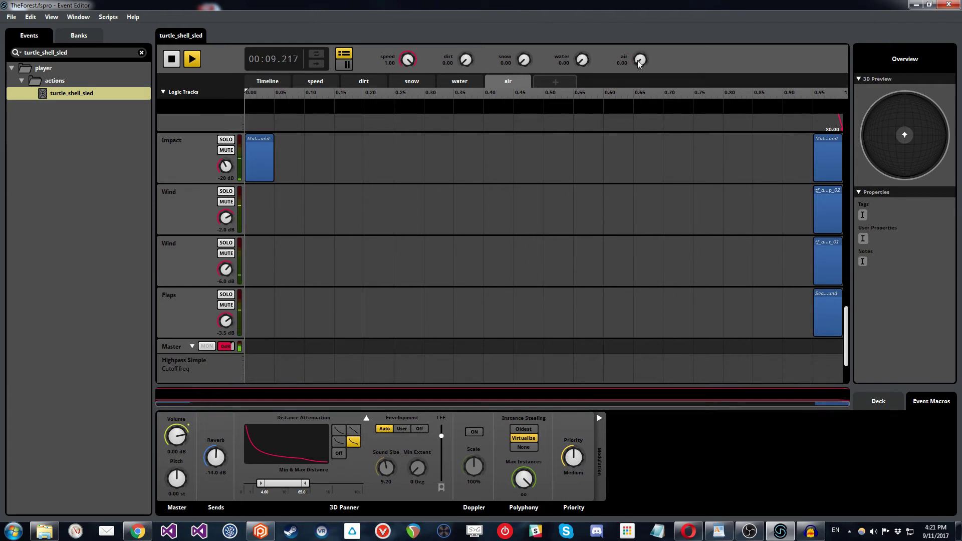
drag(640, 62, 640, 55)
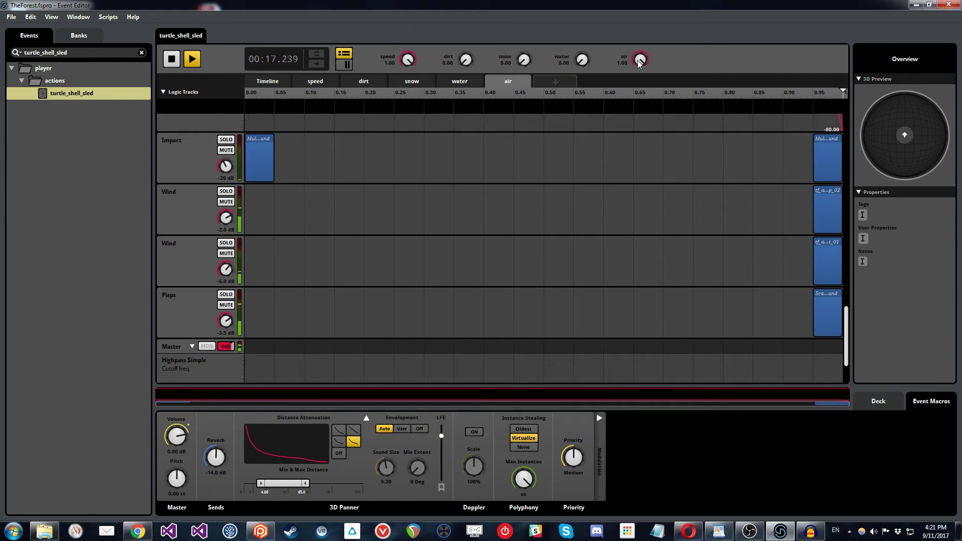
drag(641, 59, 651, 69)
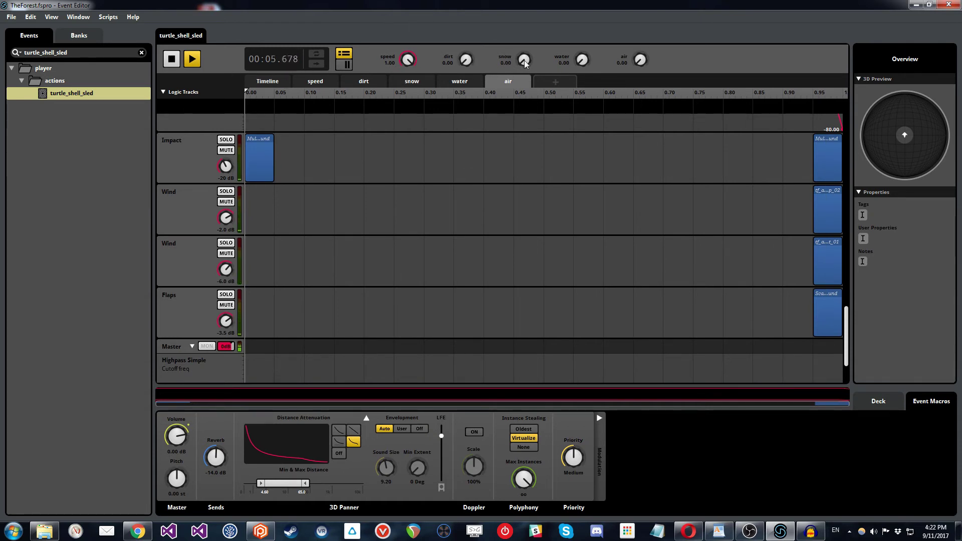
- Toggle snow between 0.00 and 1.00, dip speed near zero and back, and raise air to 1.00
drag(525, 62, 524, 54)
drag(407, 61, 407, 100)
drag(406, 59, 406, 20)
drag(525, 60, 524, 86)
drag(380, 59, 406, 30)
drag(524, 78, 523, 60)
drag(639, 62, 638, 45)
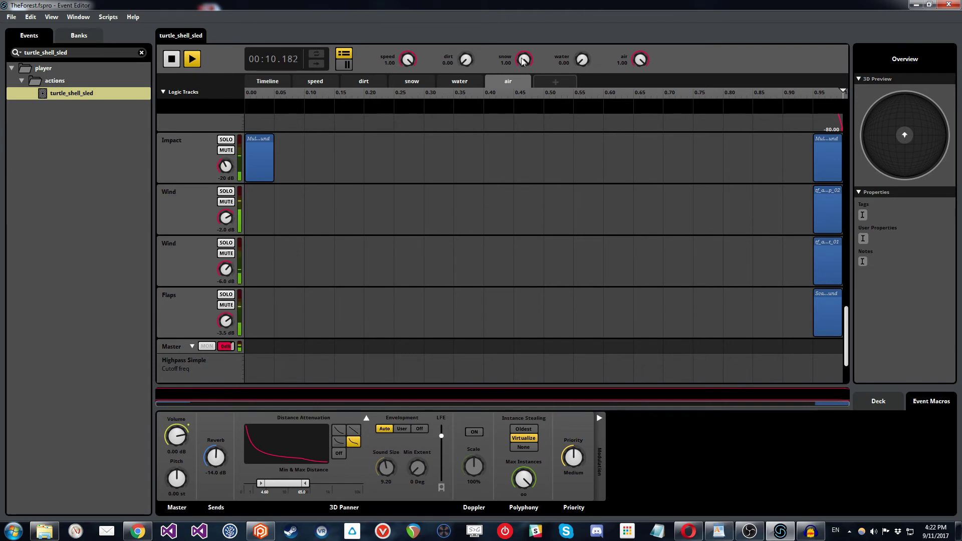
drag(523, 60, 524, 77)
- Stop and replay the sled event from the start with speed and air at 1.00
click(171, 62)
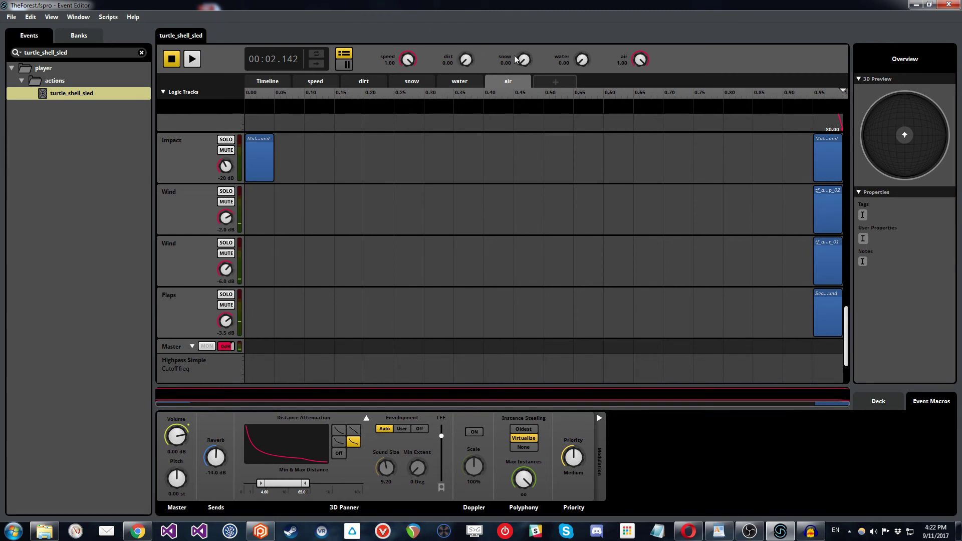
click(190, 60)
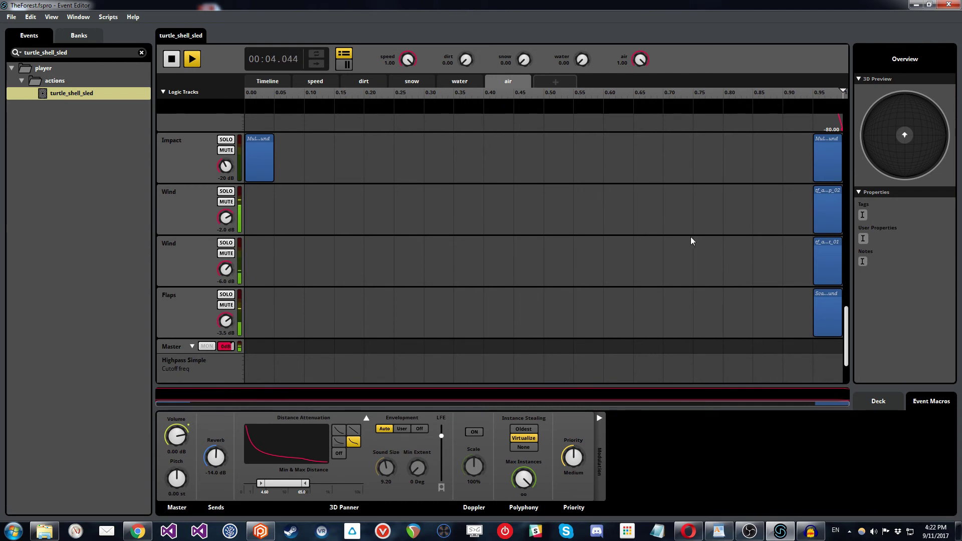
- Stop playback, reset speed and air to 0.00, and scroll the tracks up to Audio 1
click(171, 59)
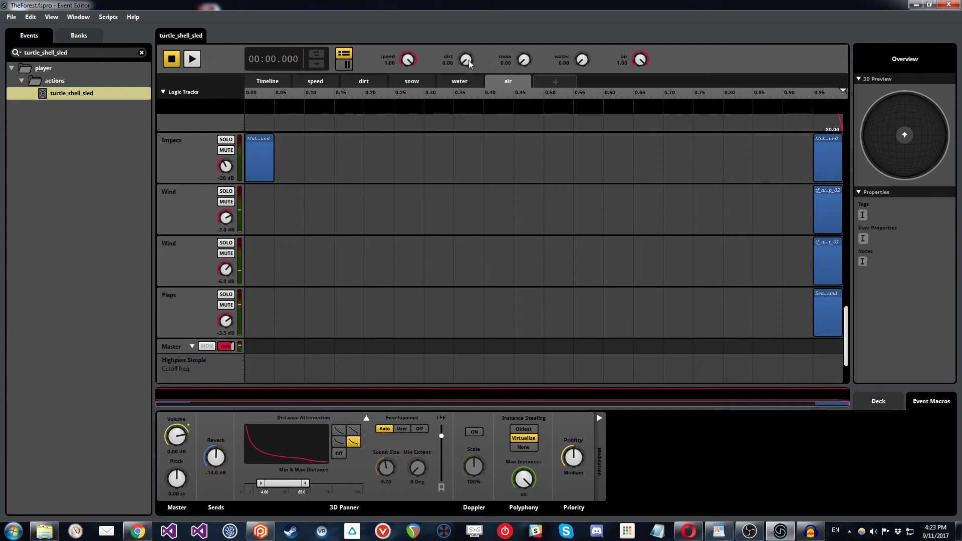
drag(412, 61, 411, 121)
drag(642, 61, 630, 171)
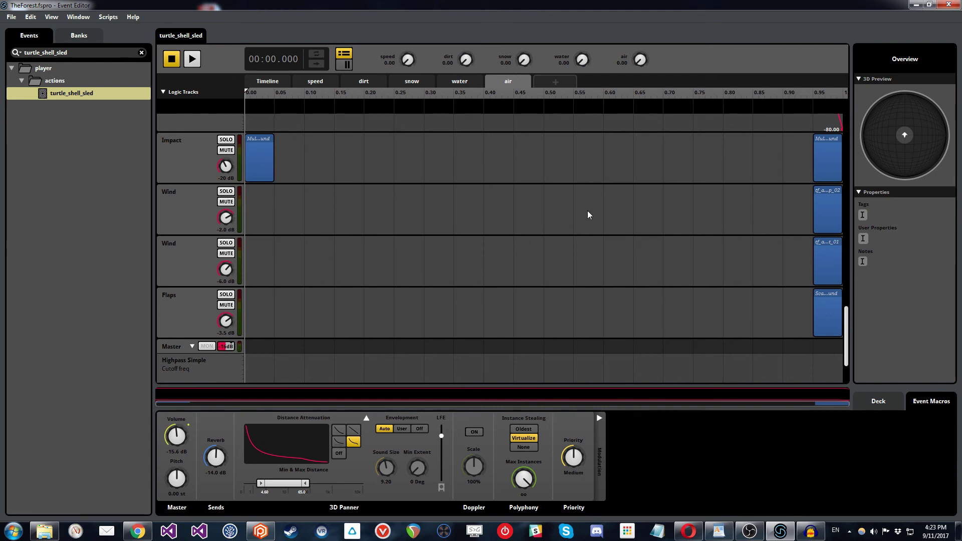
drag(846, 336, 840, 126)
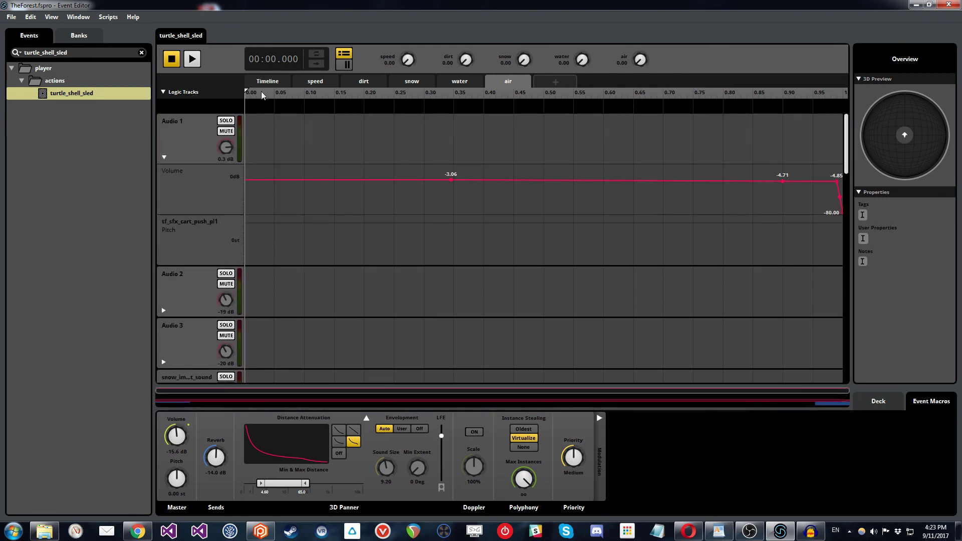
- Switch to the Timeline sheet showing the cart push clips and Audio 1's volume curve
click(275, 83)
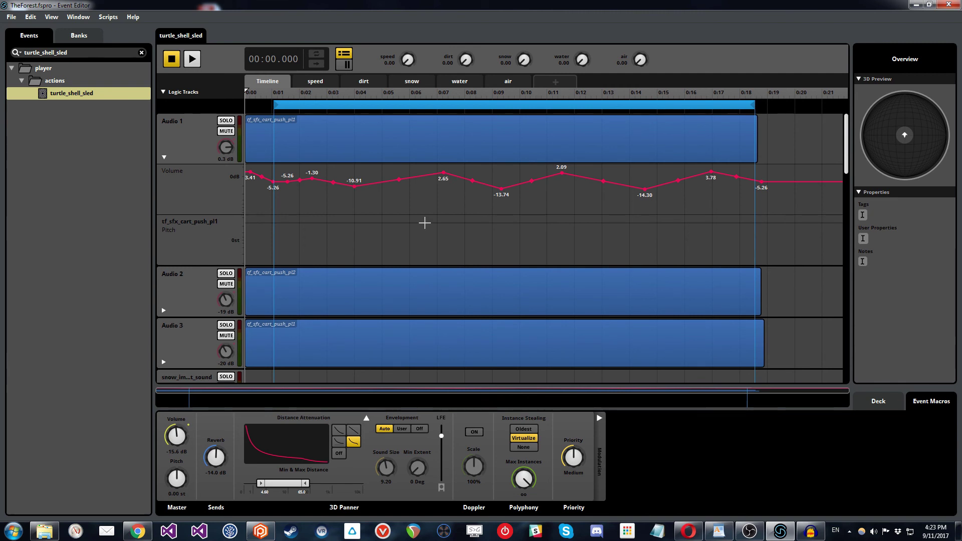